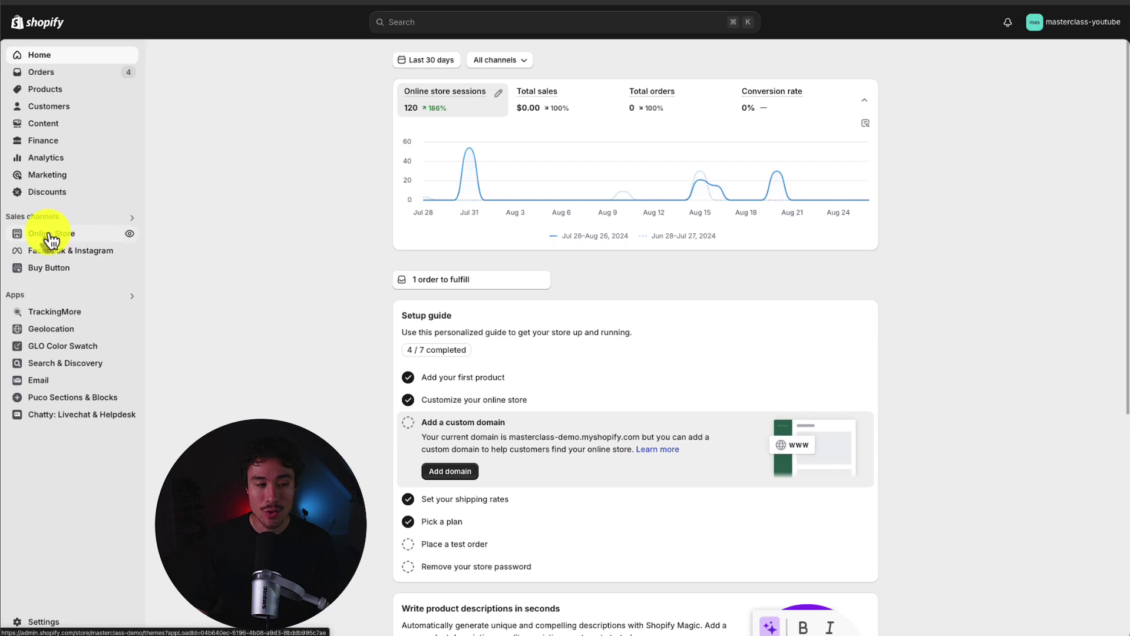
Go to Online Store themes and show more actions for the Updated copy of Dawn theme
left_click(48, 237)
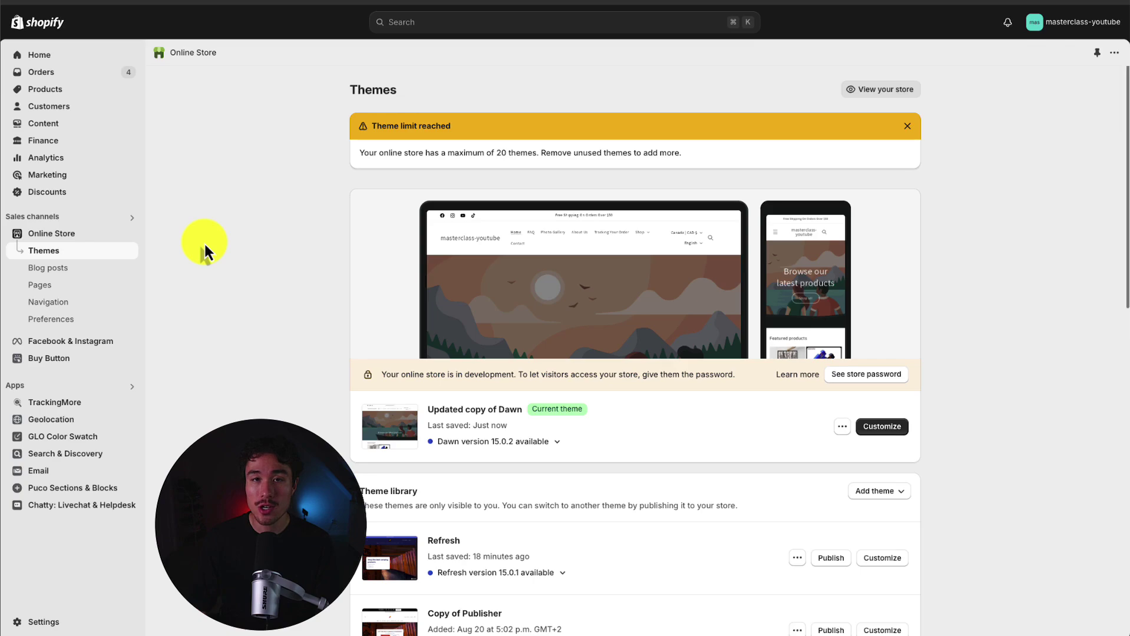
scroll(481, 206, "down", 1)
left_click_drag(433, 331, 522, 330)
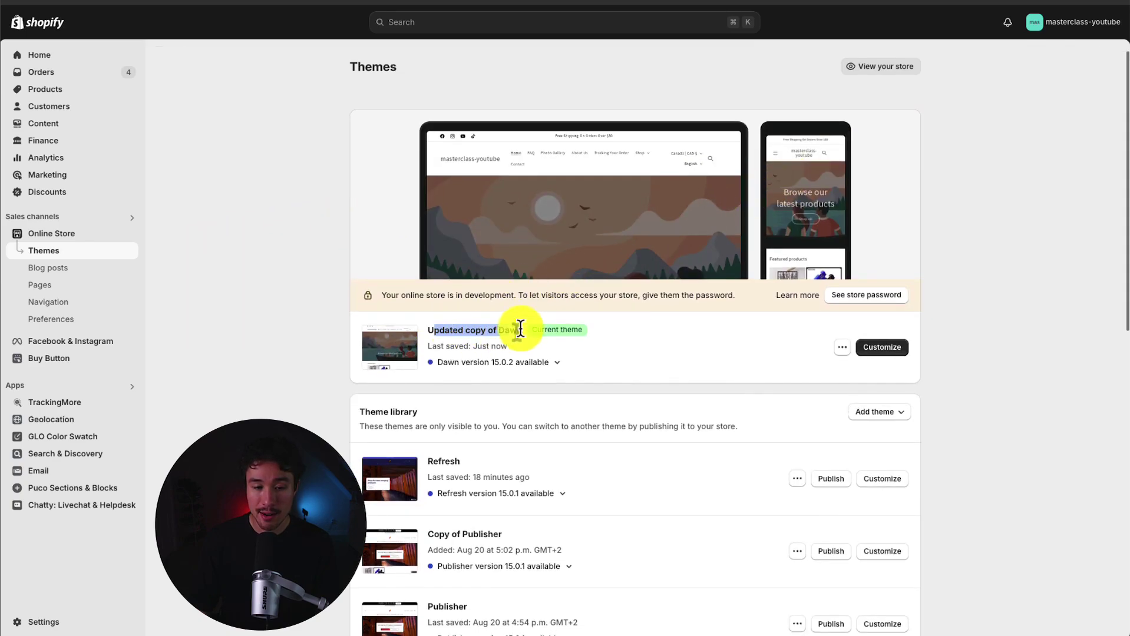
left_click(339, 354)
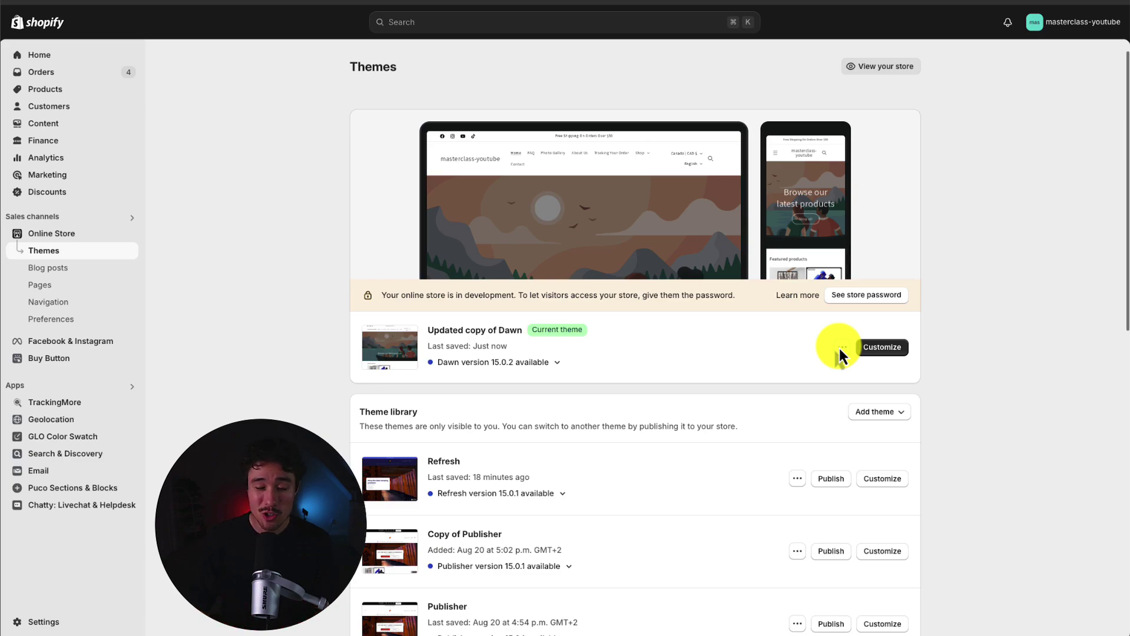
left_click(840, 349)
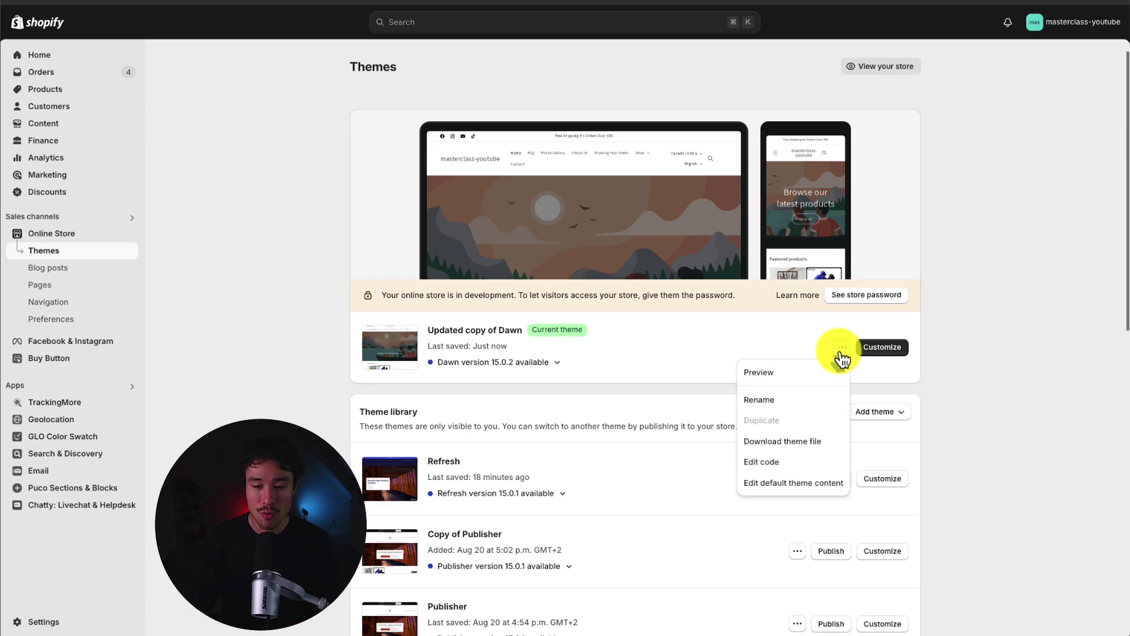
left_click(794, 469)
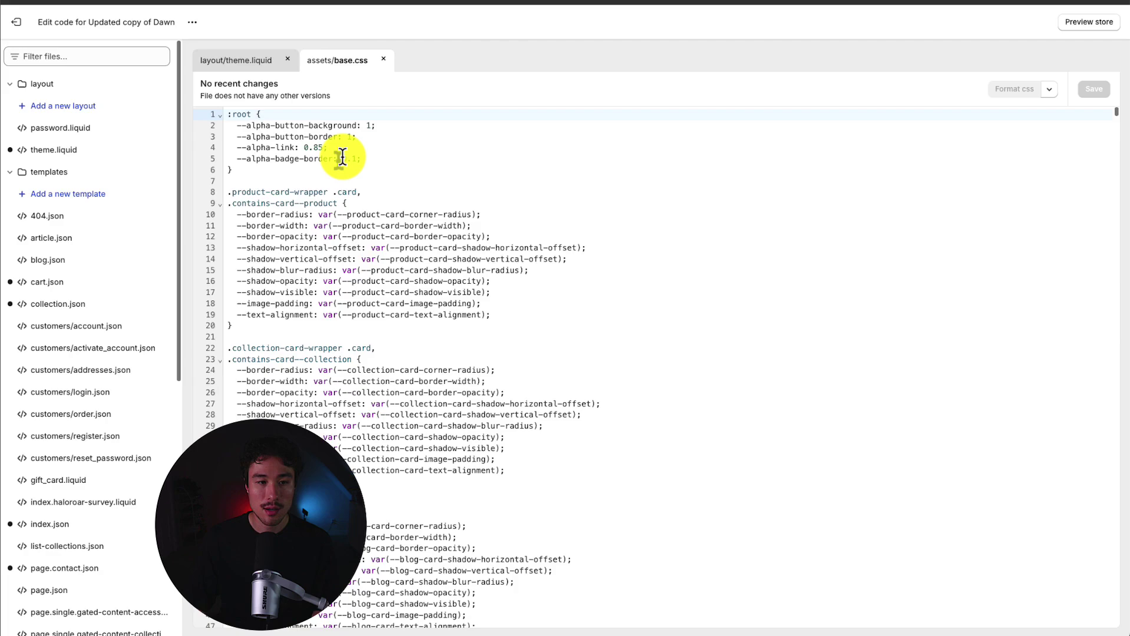
left_click(73, 60)
type("p")
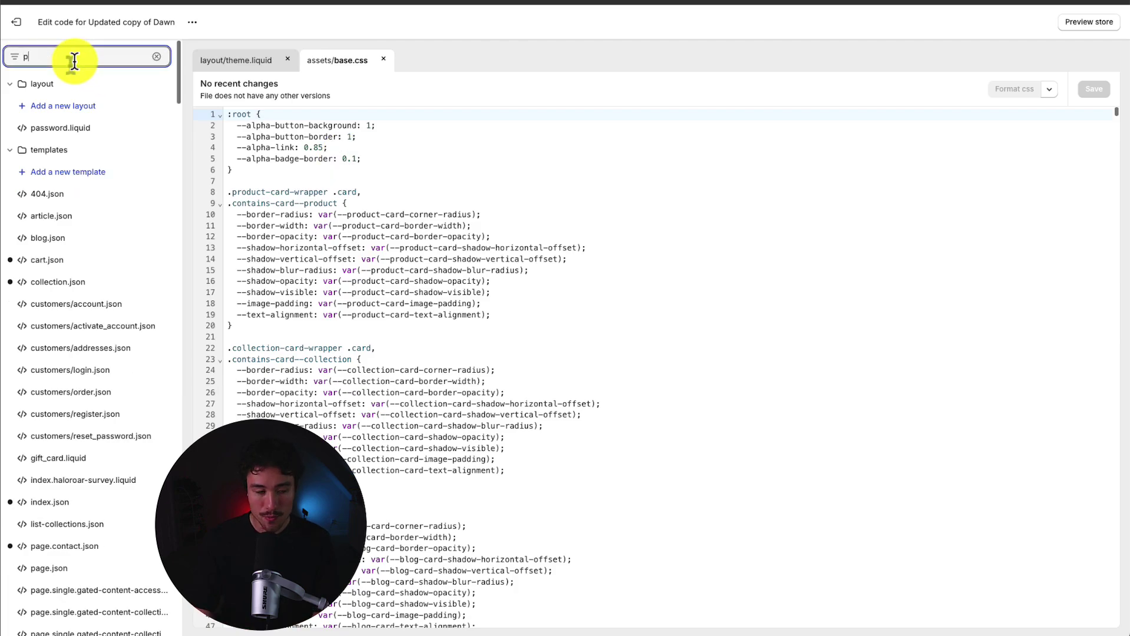
type("roduct")
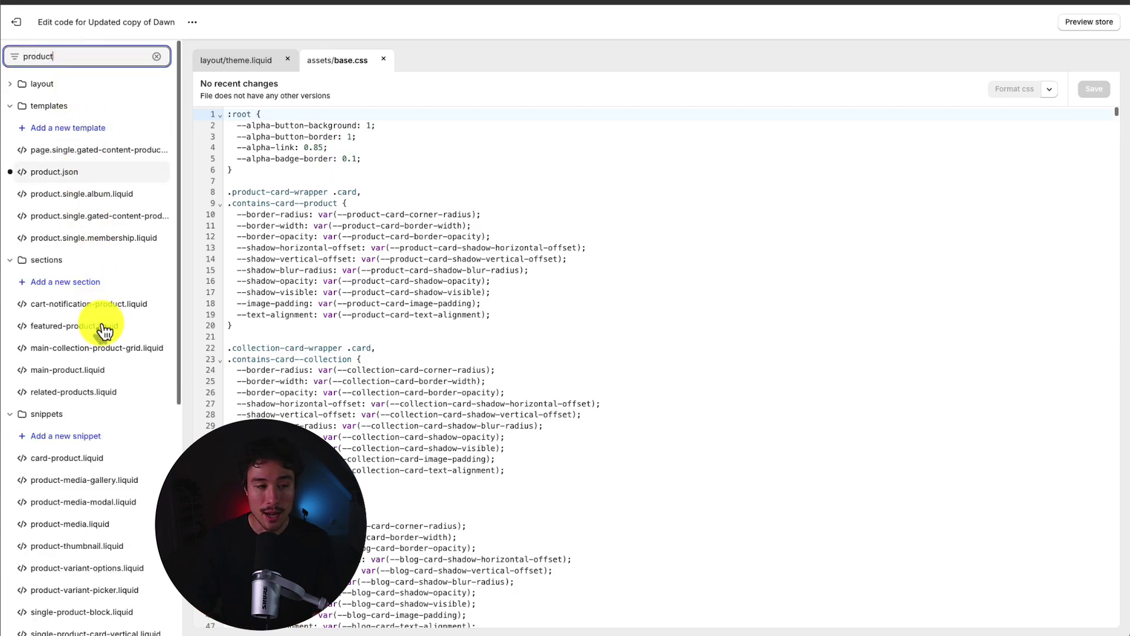
left_click(16, 21)
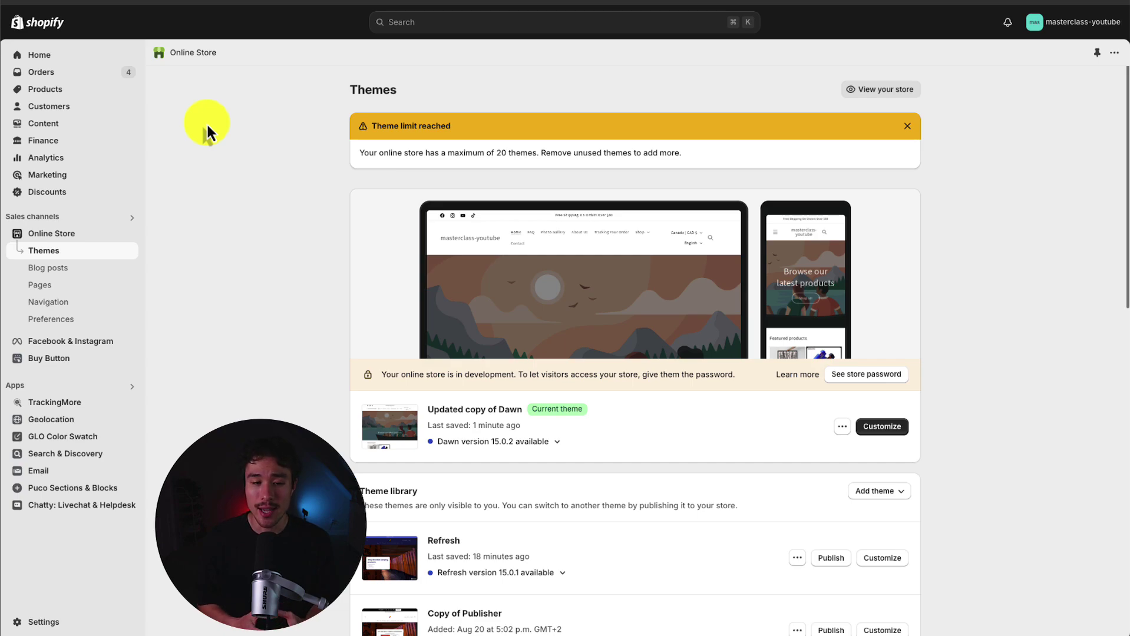
scroll(738, 299, "down", 3)
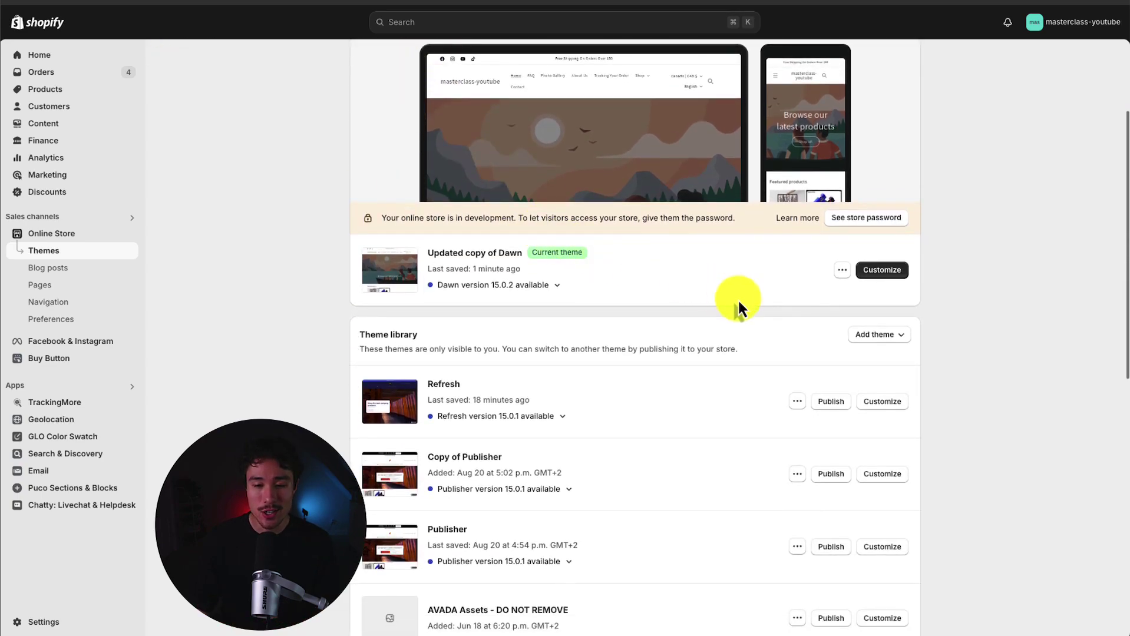
left_click(842, 270)
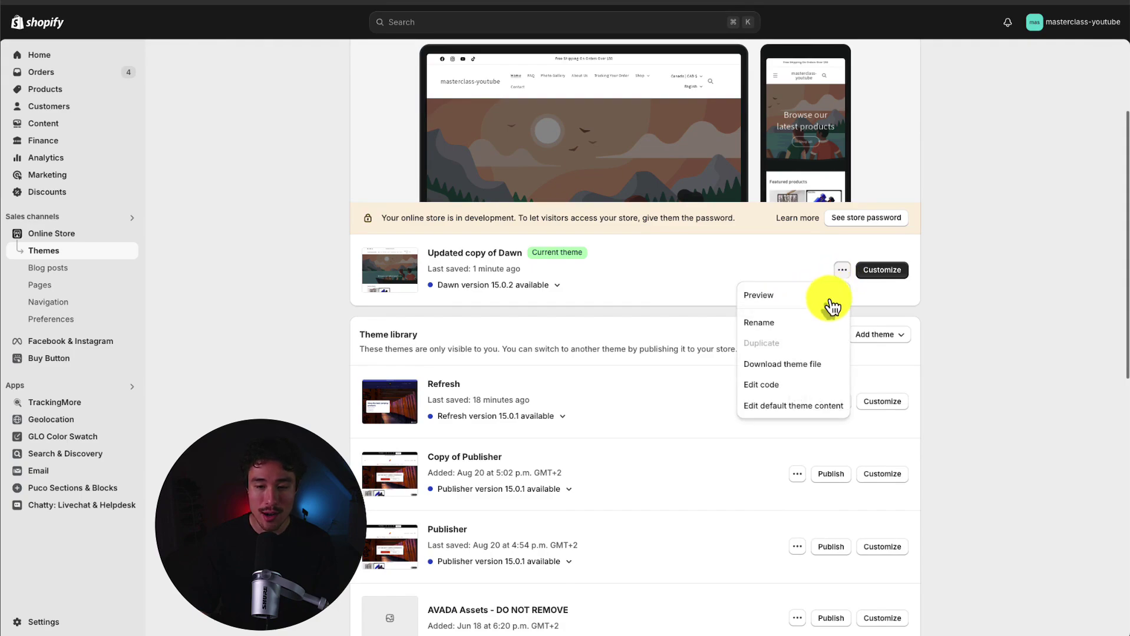
double_click(775, 345)
left_click(554, 303)
scroll(404, 361, "down", 3)
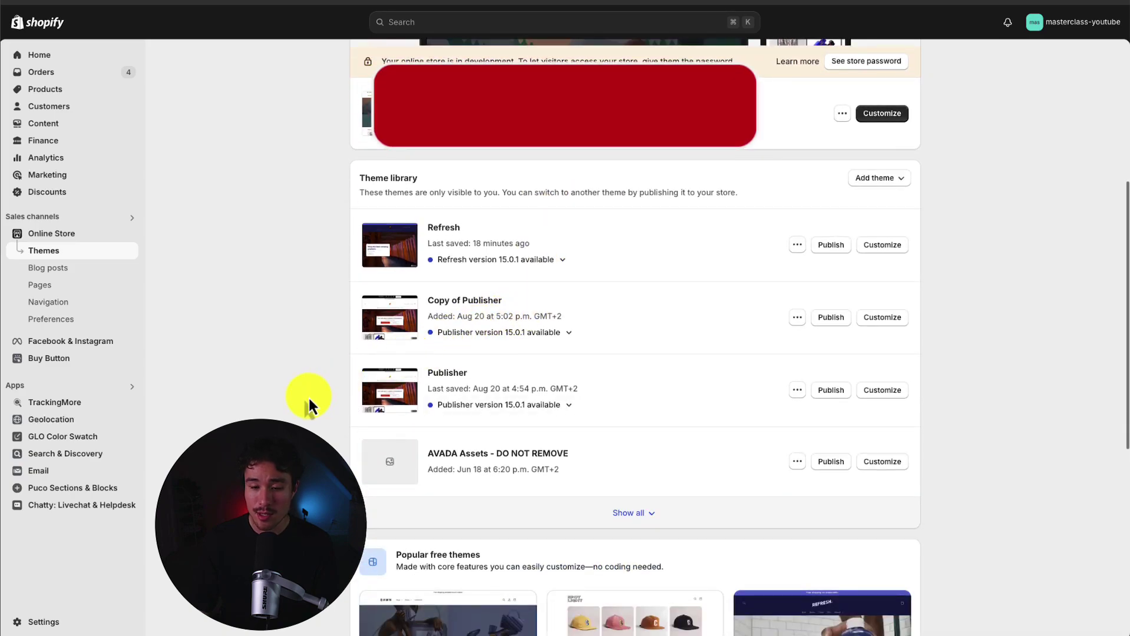
scroll(308, 395, "up", 5)
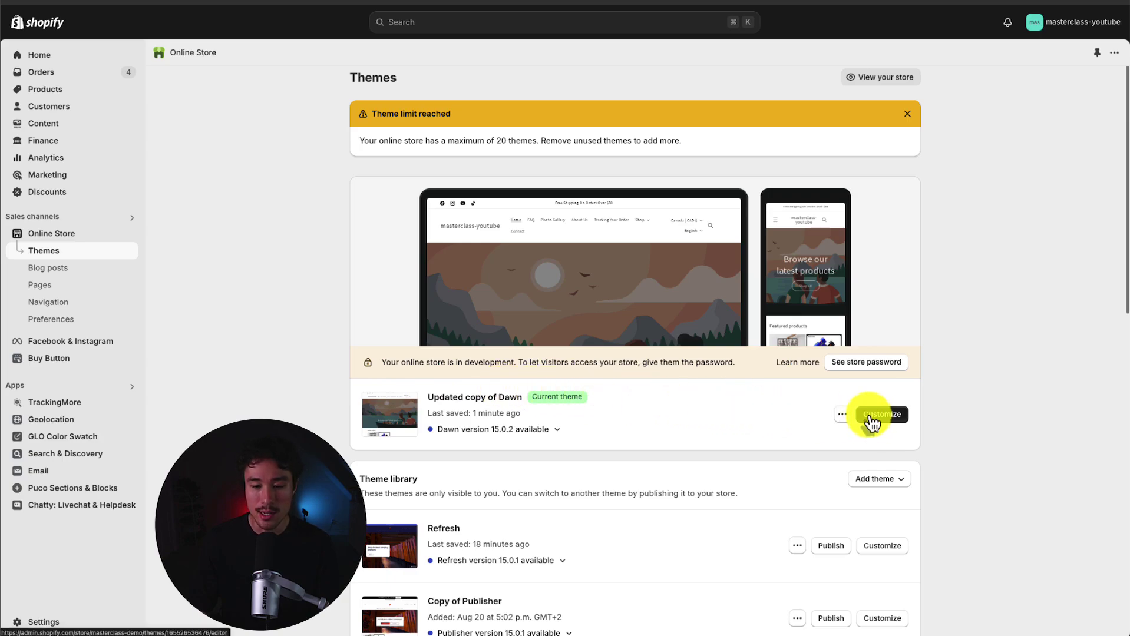
Customize the theme and switch from Home page to the Products > Default product template
left_click(873, 415)
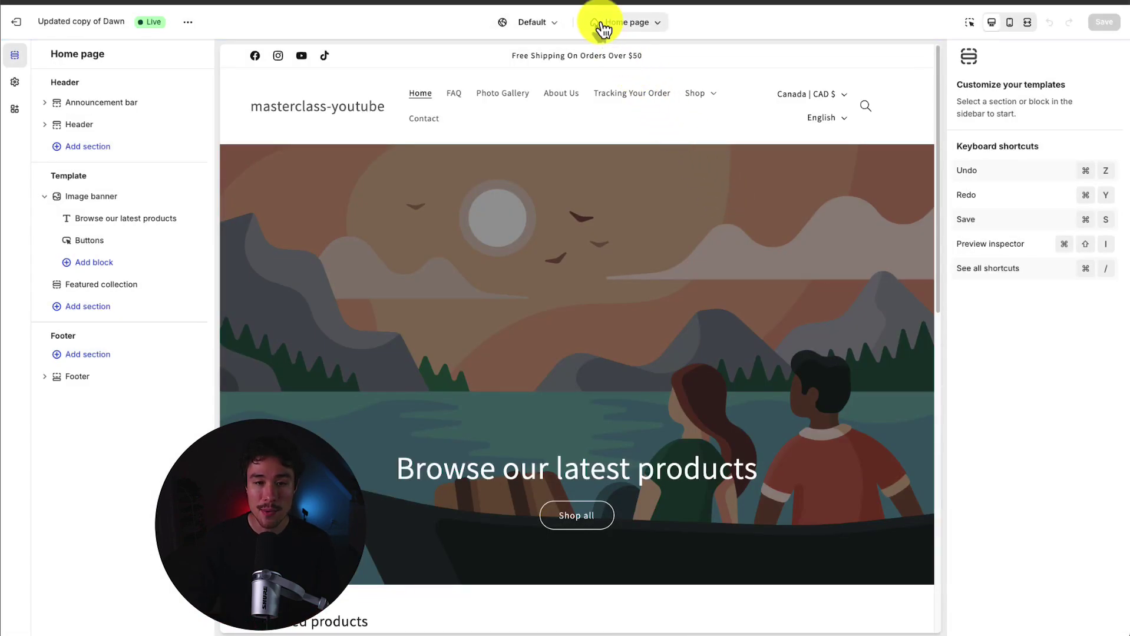
left_click(618, 23)
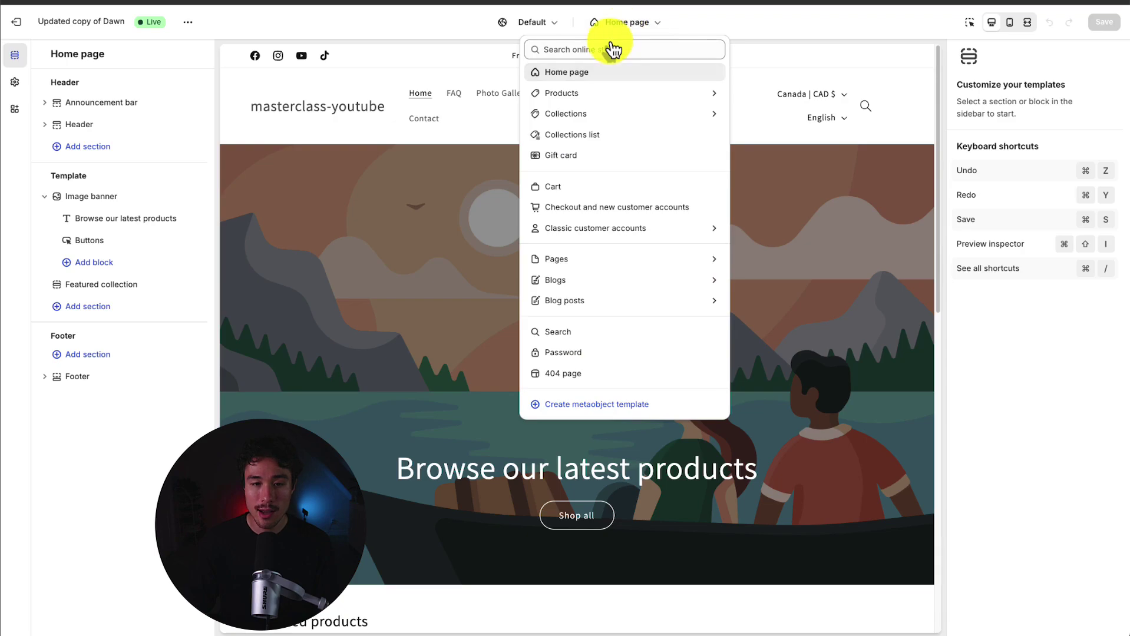
left_click(562, 93)
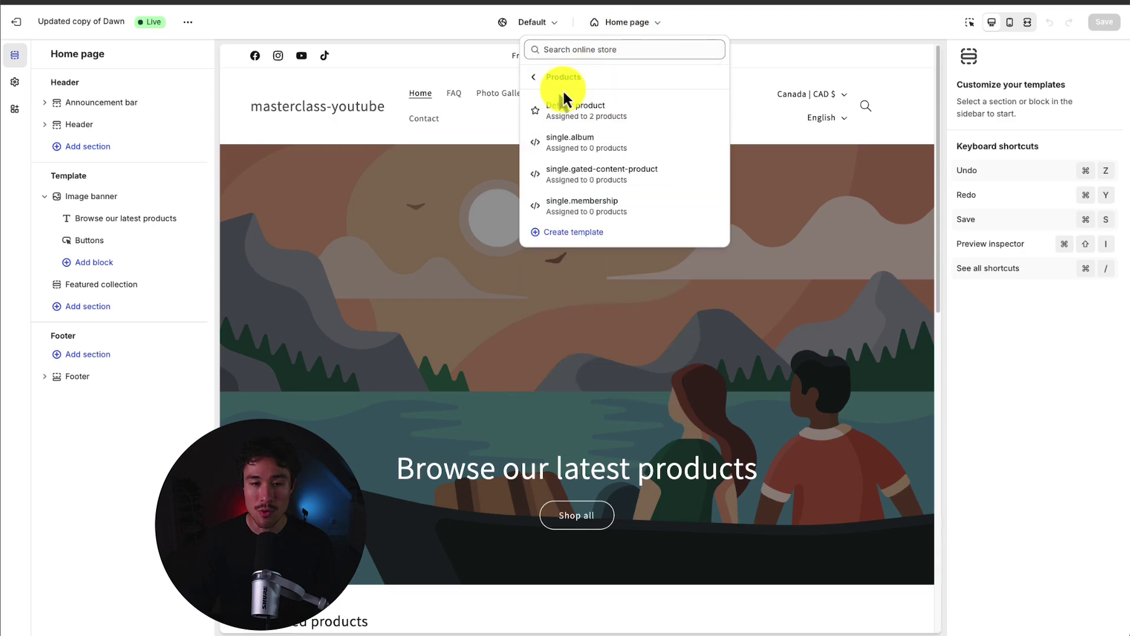
left_click(589, 122)
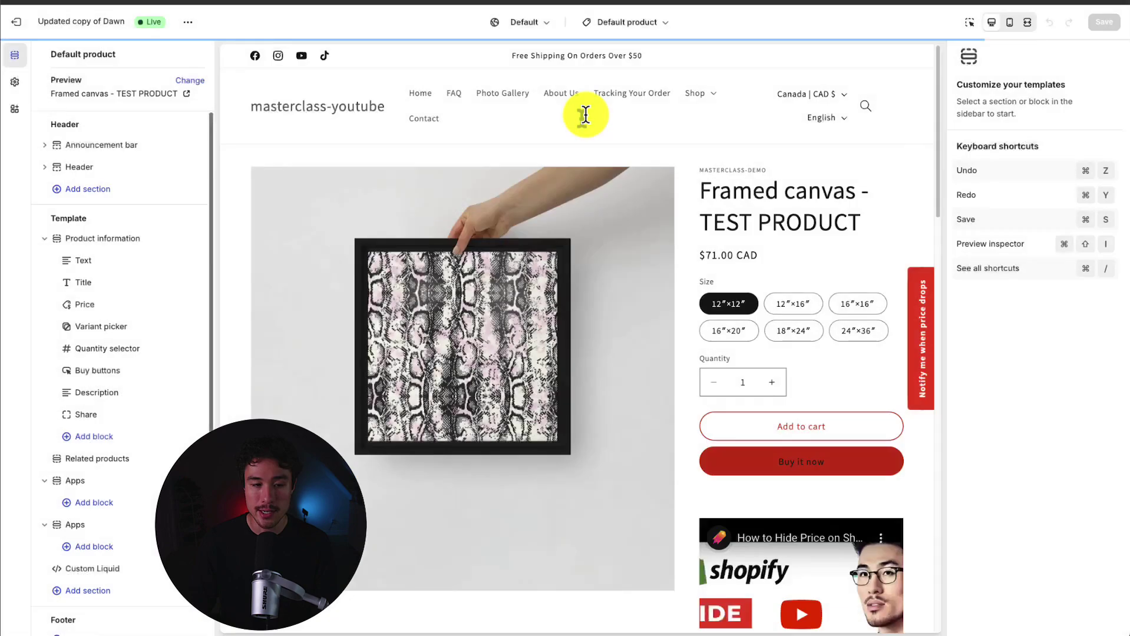
scroll(943, 344, "down", 5)
left_click_drag(942, 345, 933, 113)
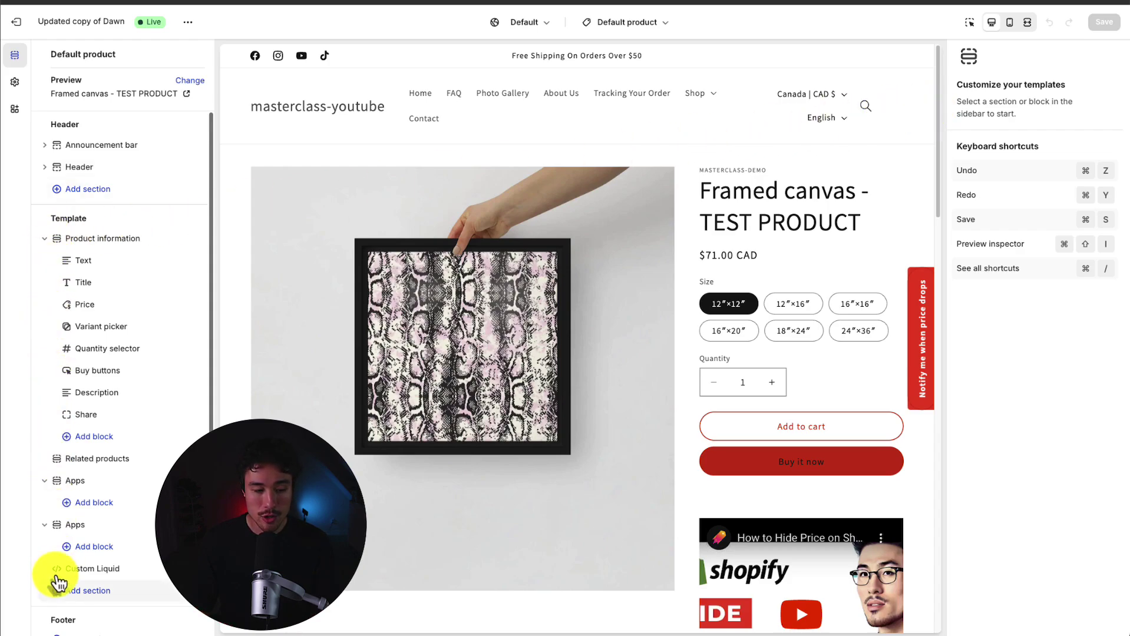
Add a Custom Liquid section to the Default product template and select its Liquid code box
left_click(55, 599)
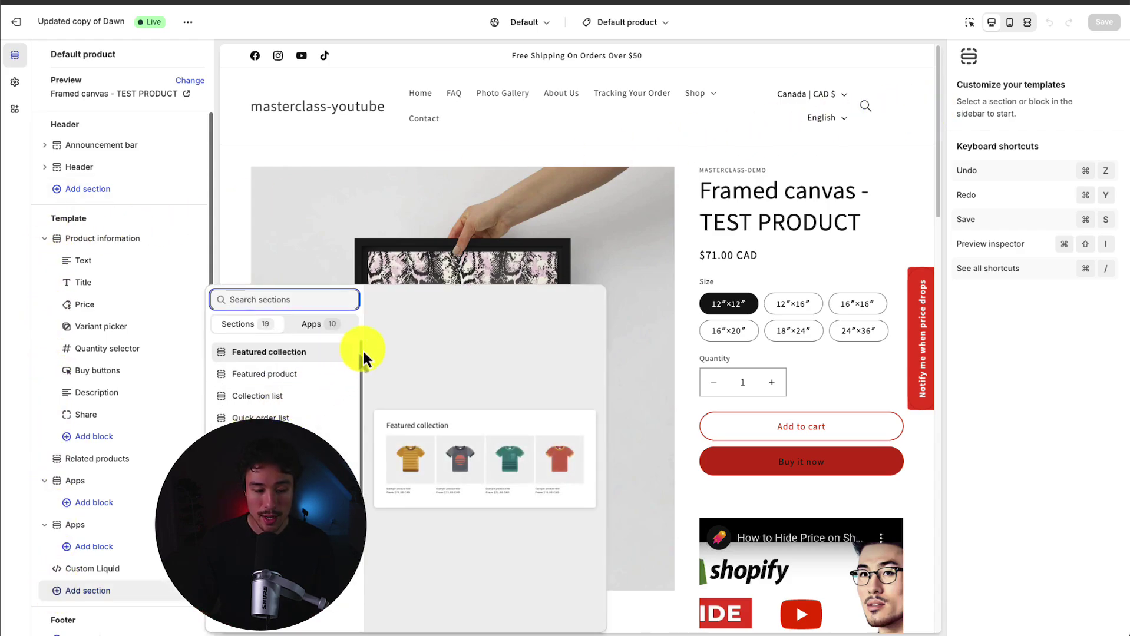
left_click_drag(362, 349, 360, 469)
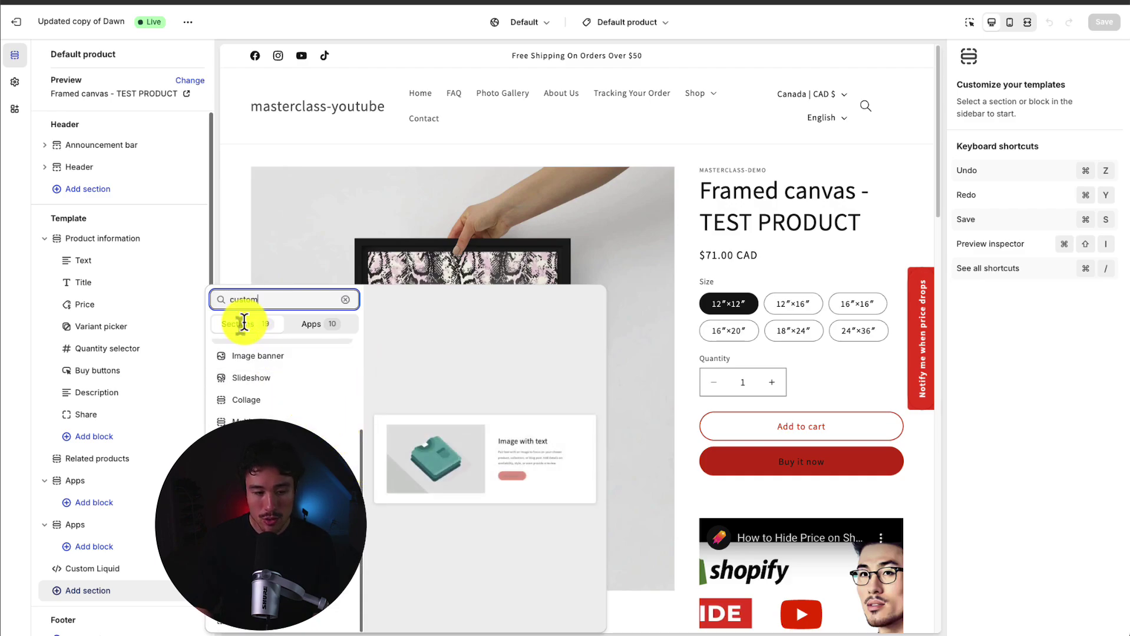
left_click(276, 355)
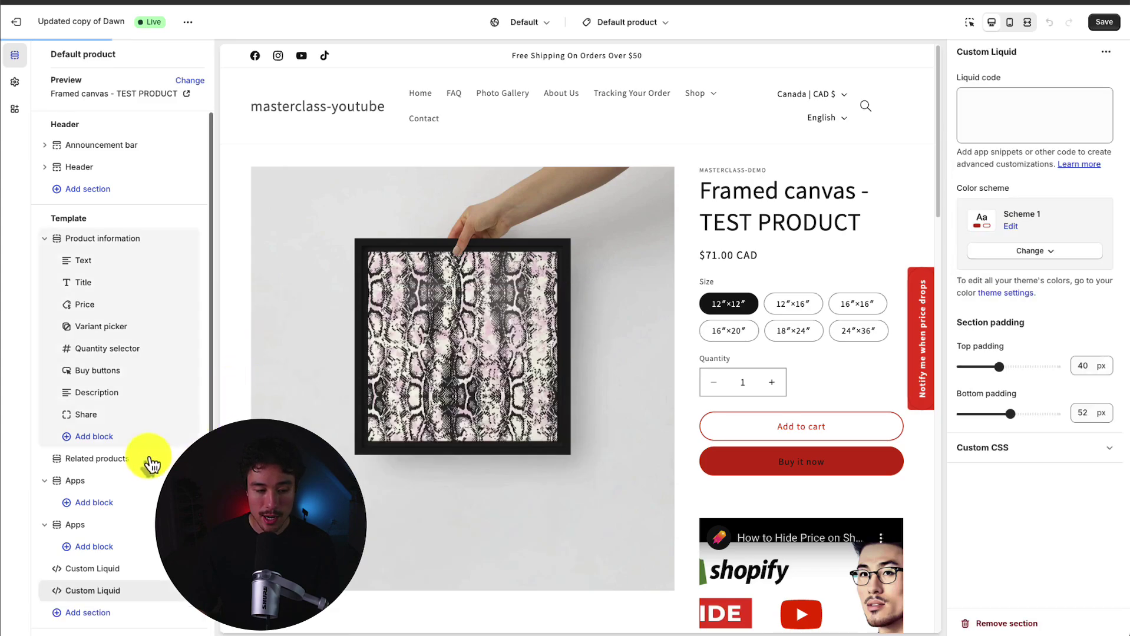
left_click(1046, 99)
left_click_drag(957, 80, 1007, 79)
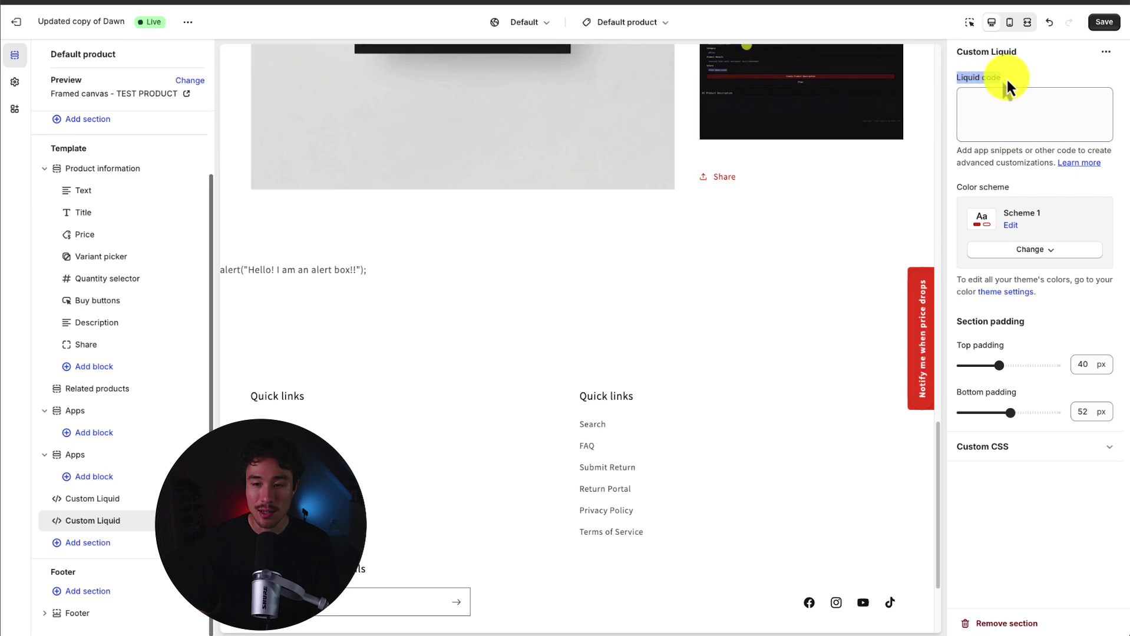
triple_click(986, 159)
left_click(992, 161)
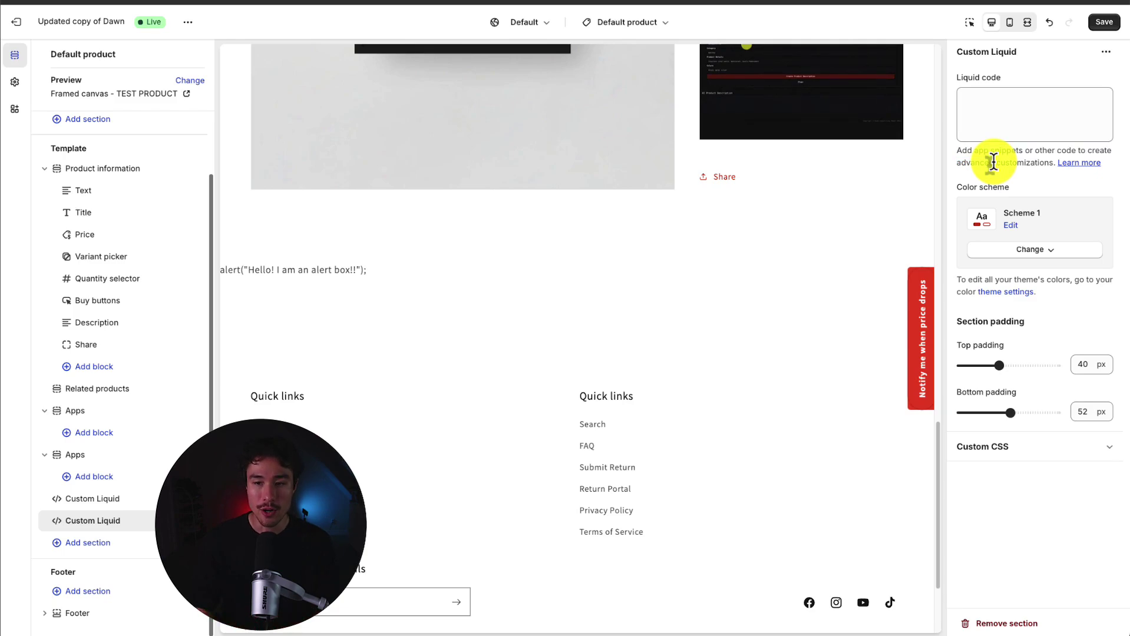
Expand the section's Custom CSS settings and focus its CSS field
left_click(990, 452)
left_click(990, 500)
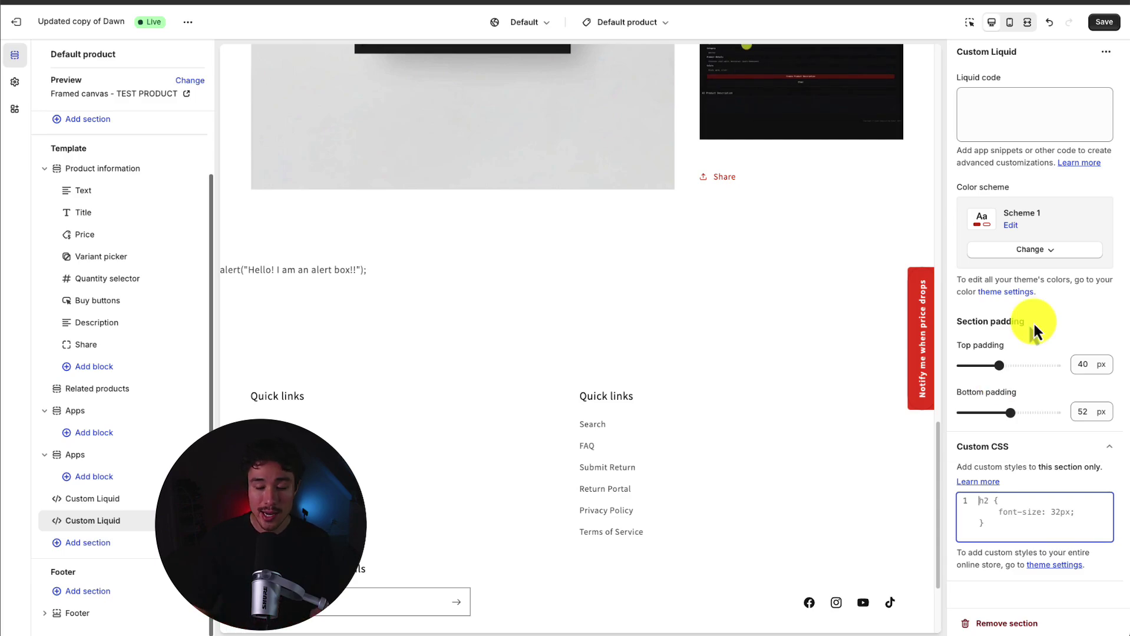
Enter a <script> alerting "Hello i am an alert", save the template, dismiss the alert and exit the editor
left_click(1012, 115)
type("<script>")
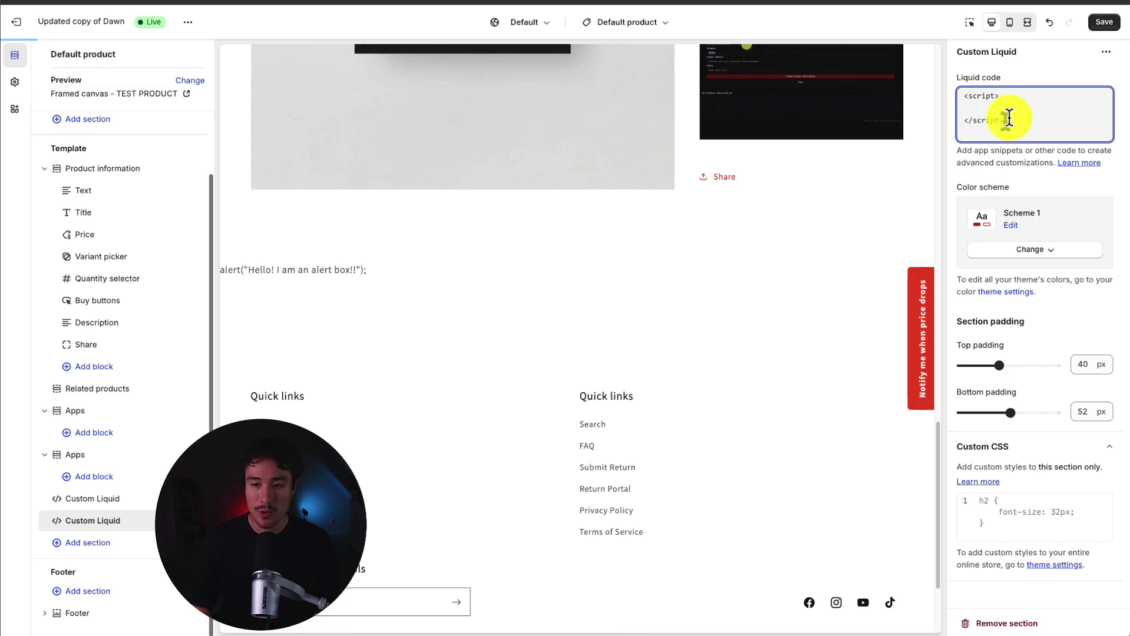
type("alert(\"Hello i am an alert")
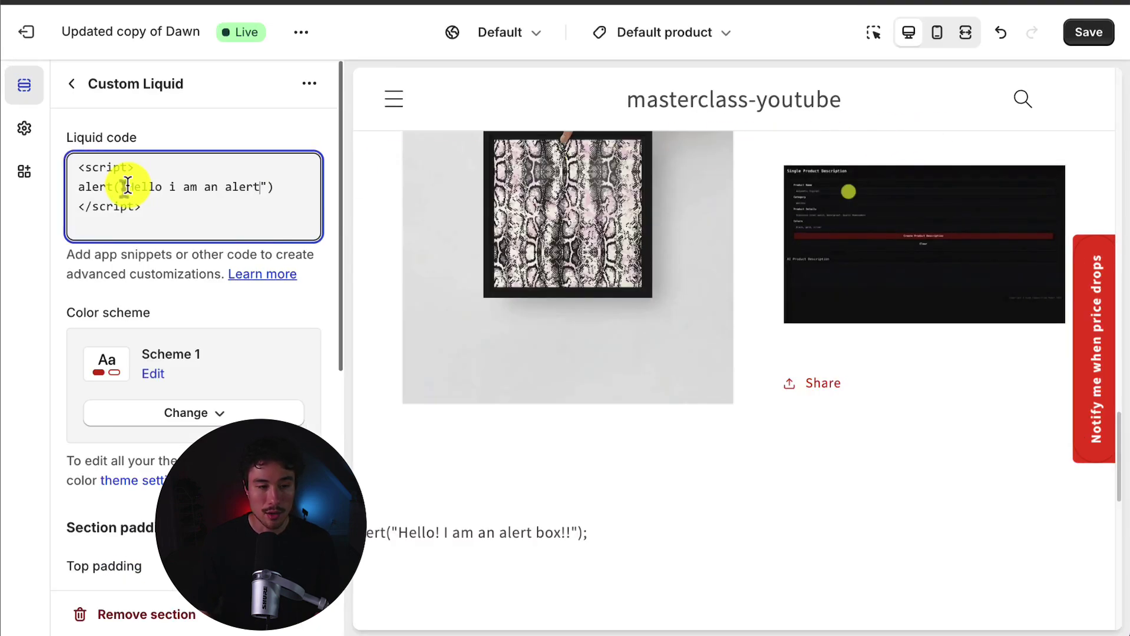
left_click(1088, 32)
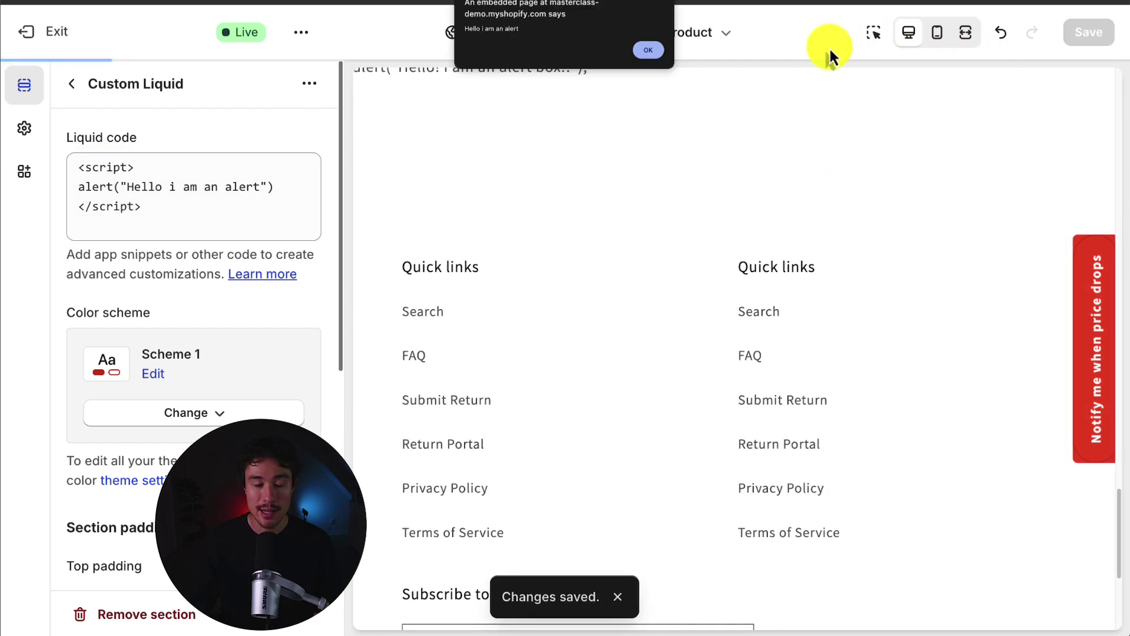
left_click(636, 53)
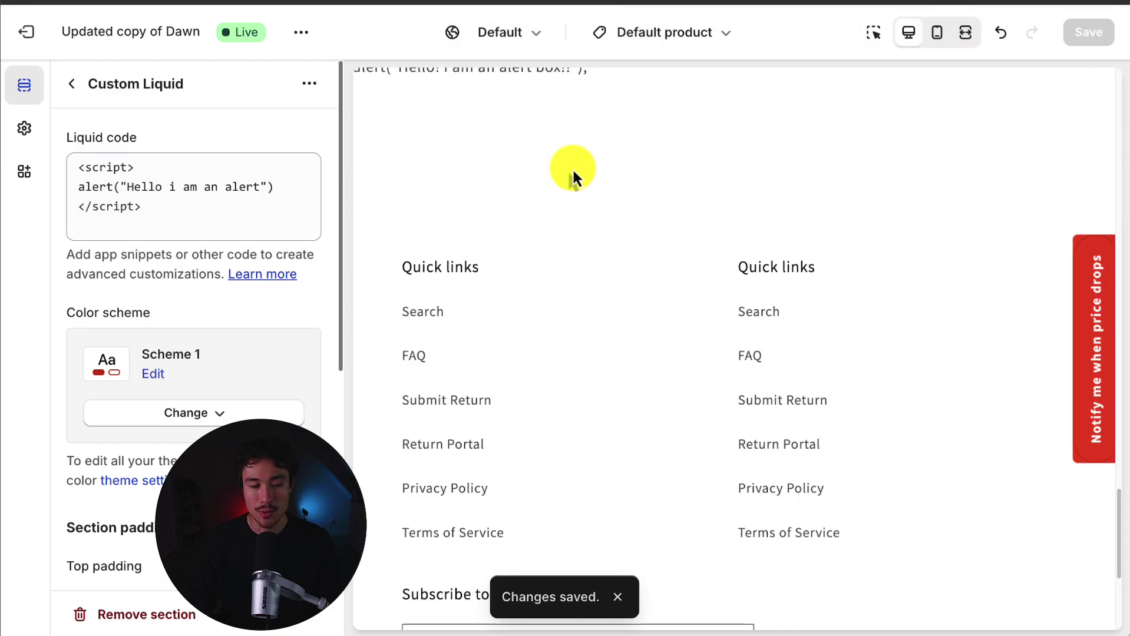
key("ctrl+r")
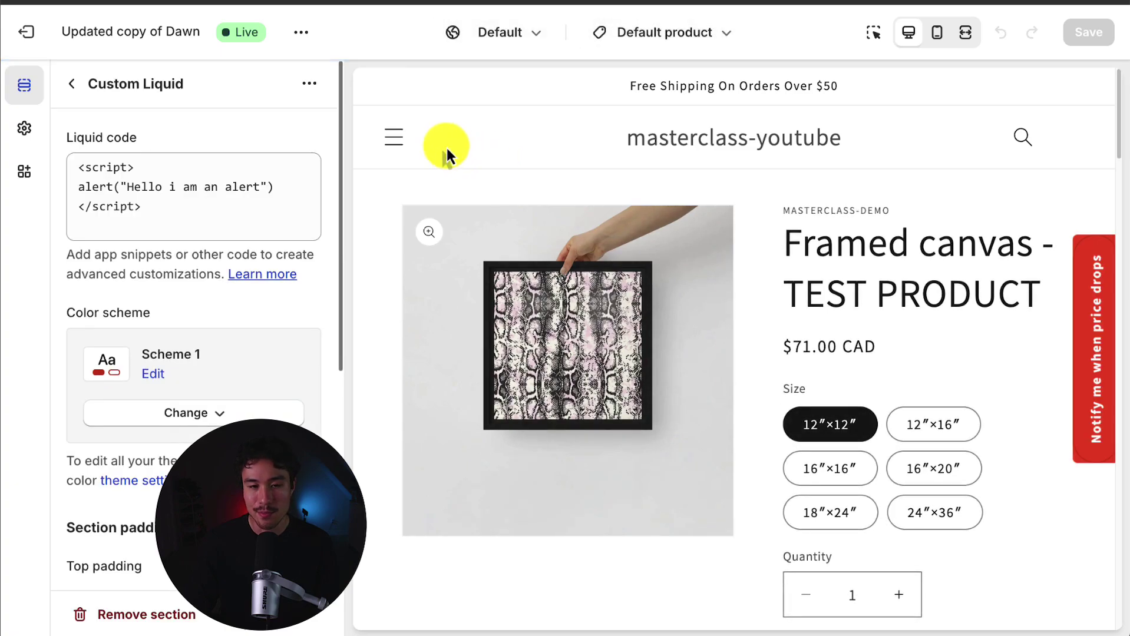
left_click(34, 39)
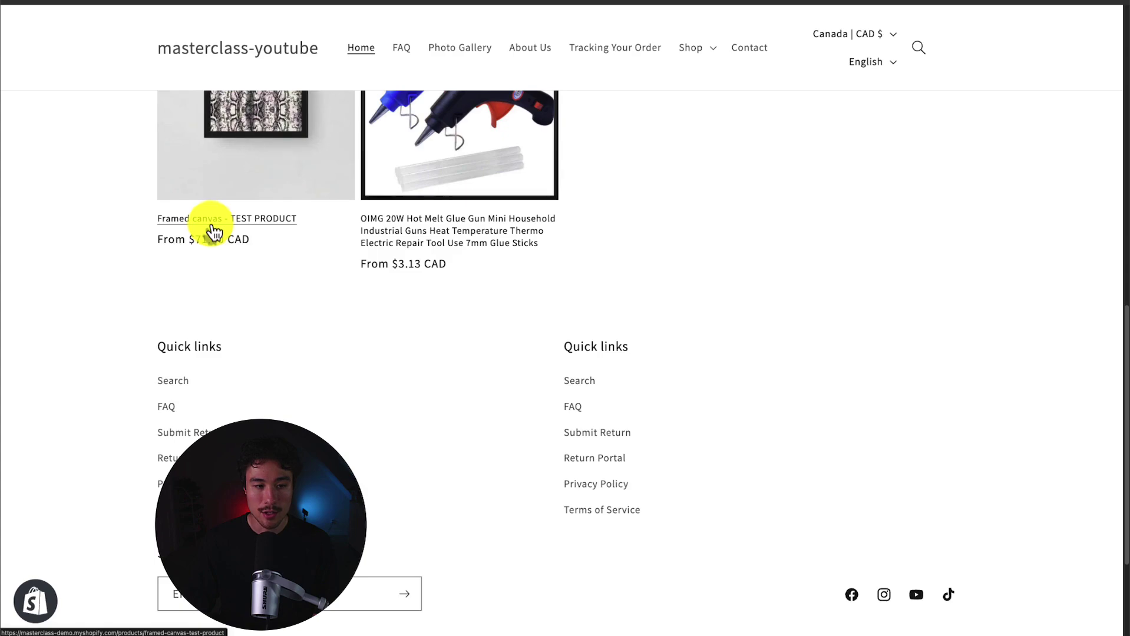
Visit the Framed canvas - TEST PRODUCT page and dismiss the alert that pops up
left_click(210, 228)
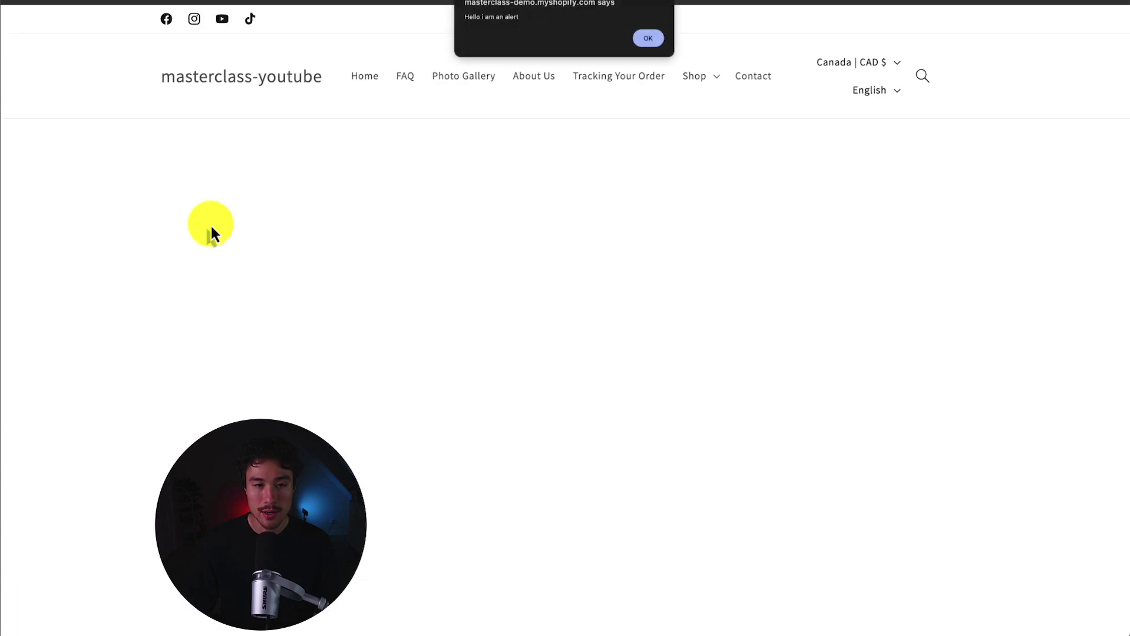
left_click(647, 39)
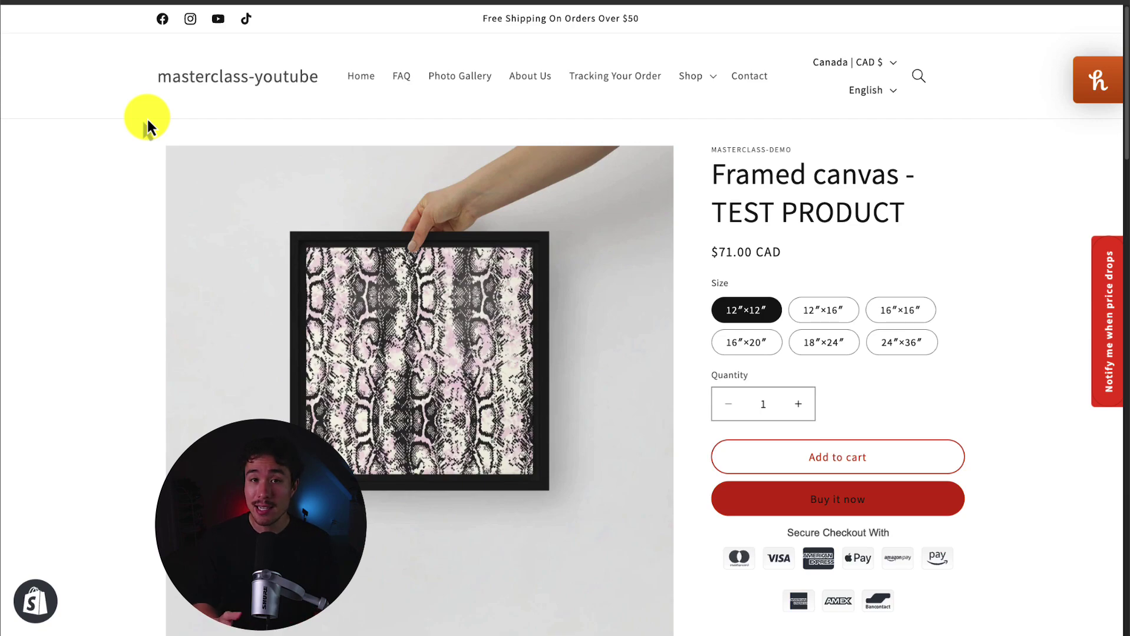
scroll(149, 182, "down", 1)
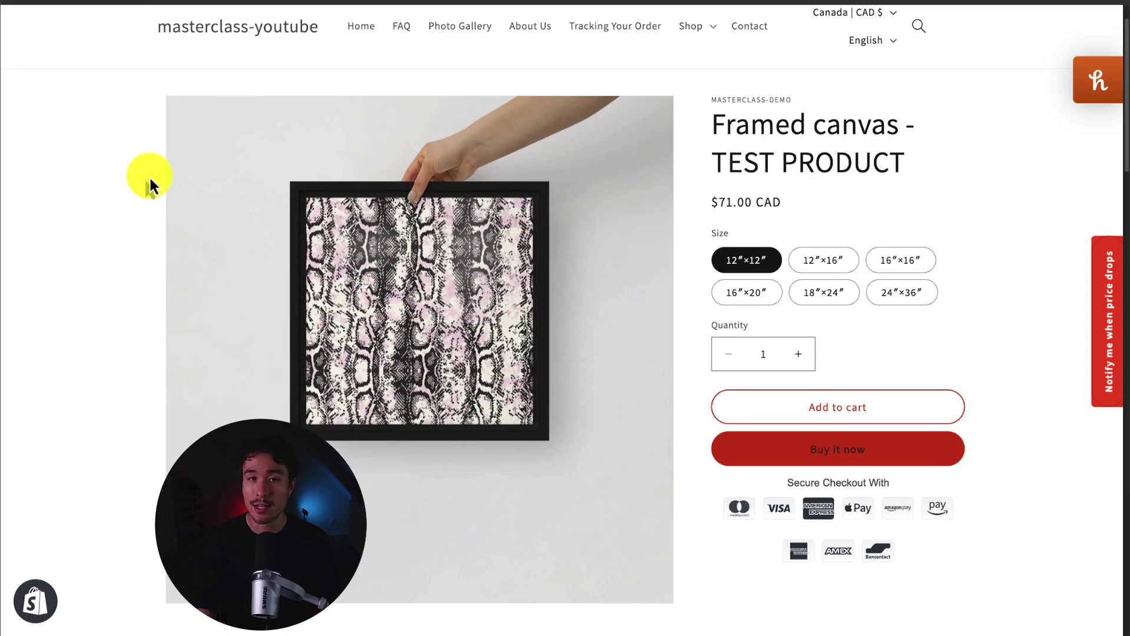
mouse_move(419, 371)
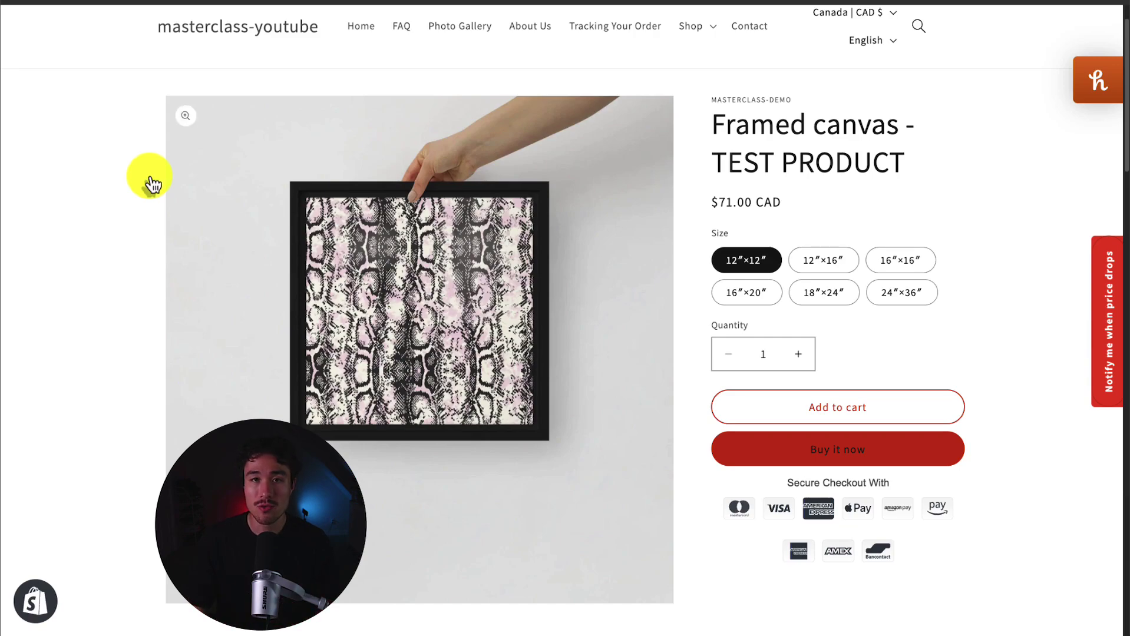
scroll(149, 175, "down", 3)
scroll(783, 270, "down", 2)
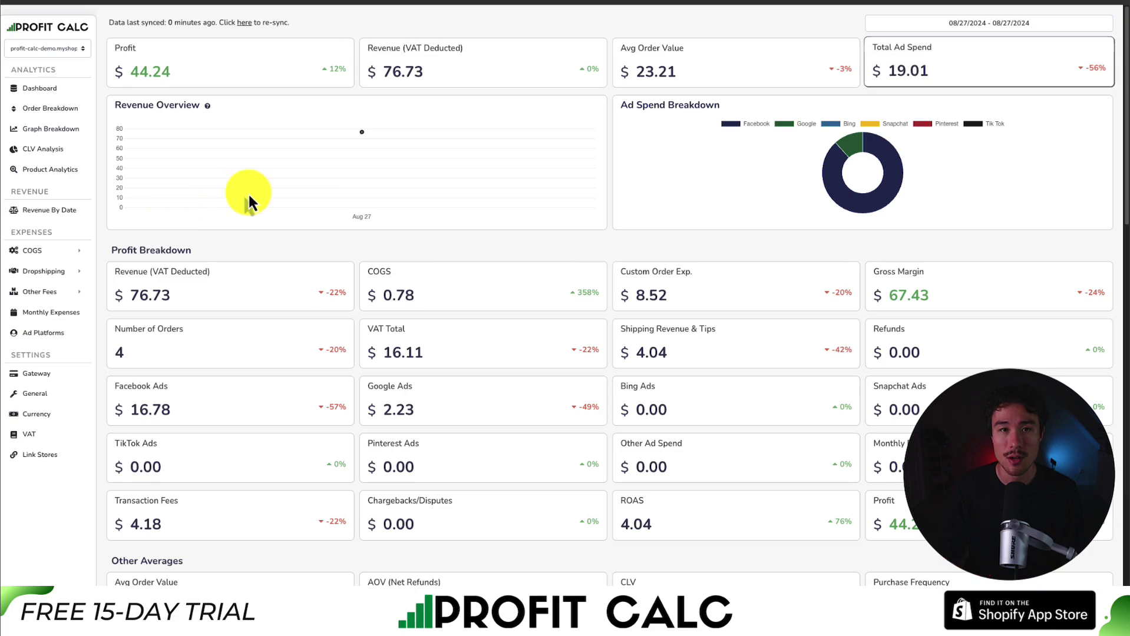
Set the Profit Calc dashboard date range to Last 7 Days (08/21/2024–08/27/2024)
left_click(986, 23)
left_click(1064, 87)
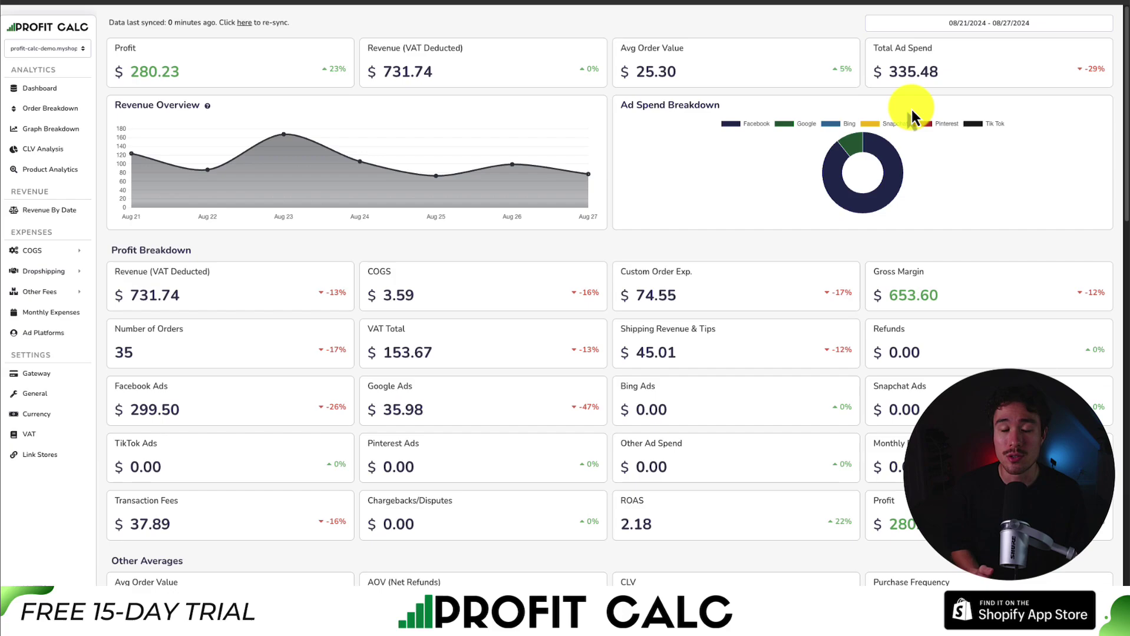
scroll(487, 235, "down", 1)
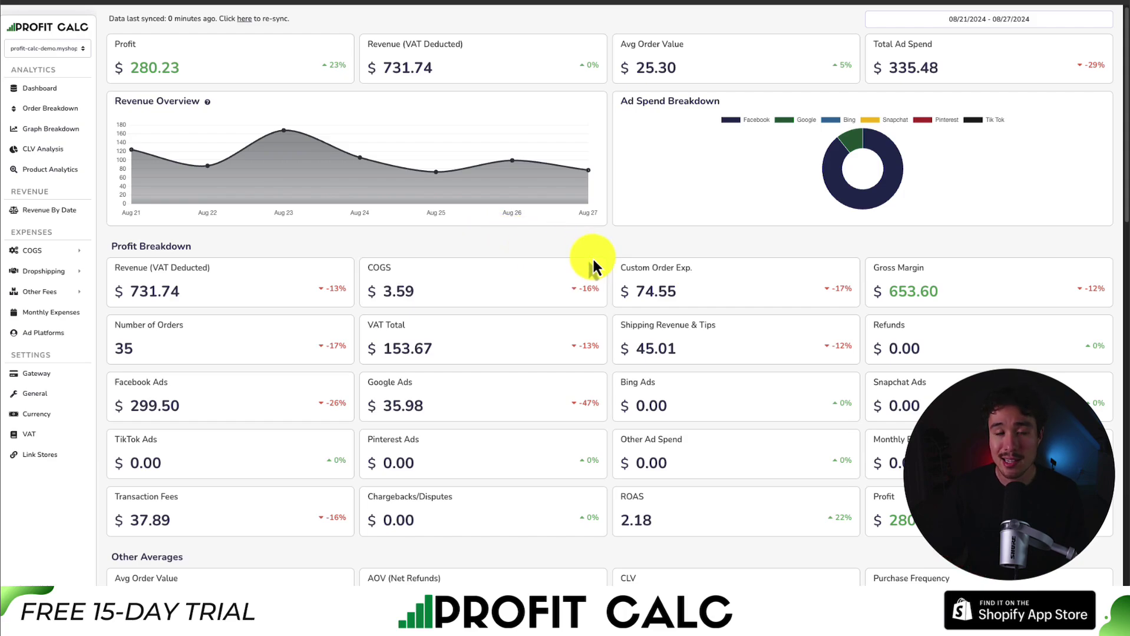
scroll(592, 263, "down", 3)
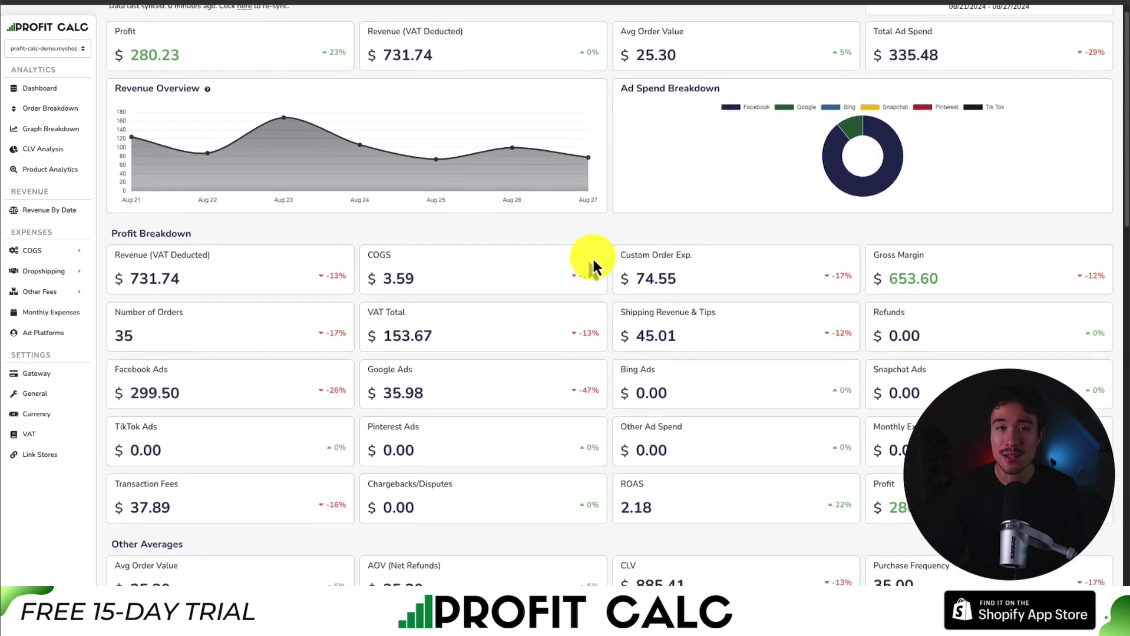
left_click_drag(1126, 84, 1126, 345)
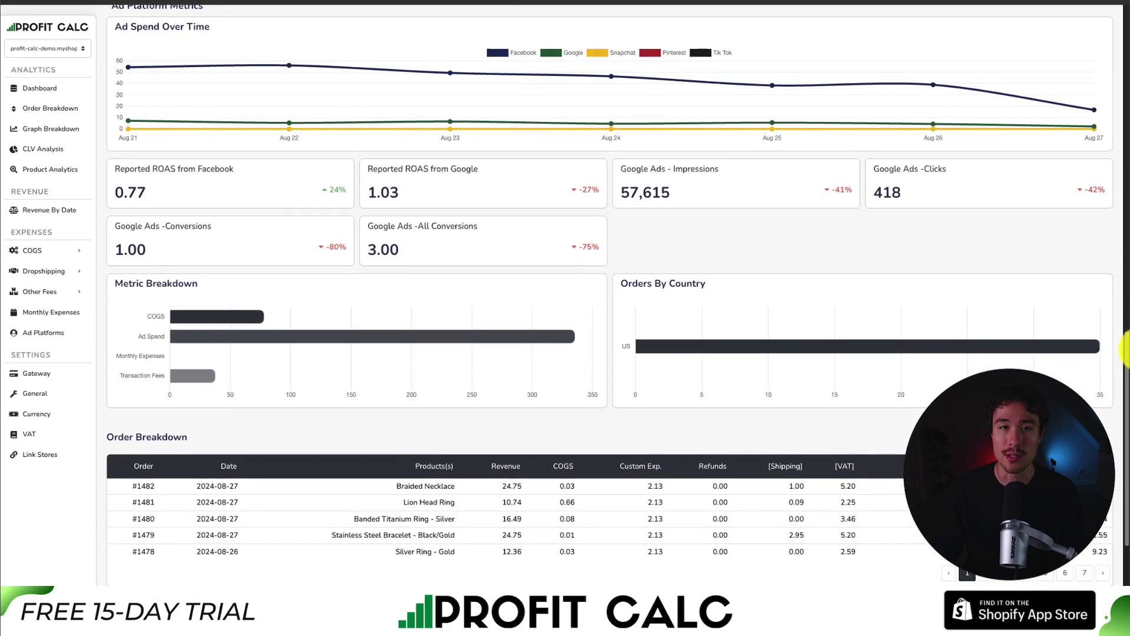
left_click_drag(1126, 345, 1124, 26)
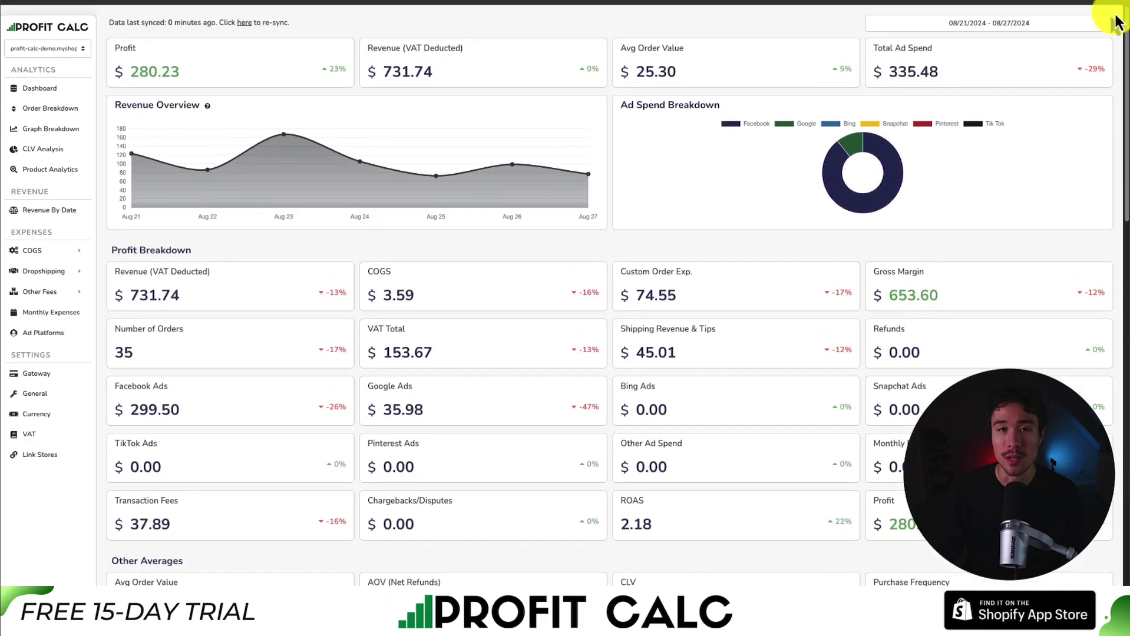